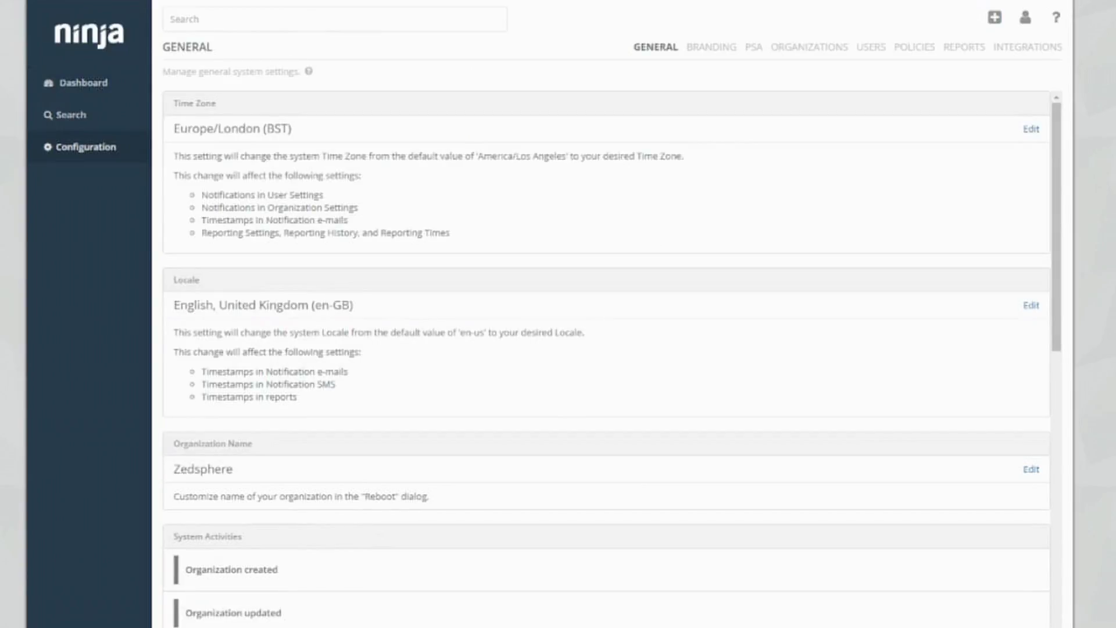
- Open the setup for the TeamViewer integration in the system configuration
{"action": "left_click", "coordinate": [1027, 47]}
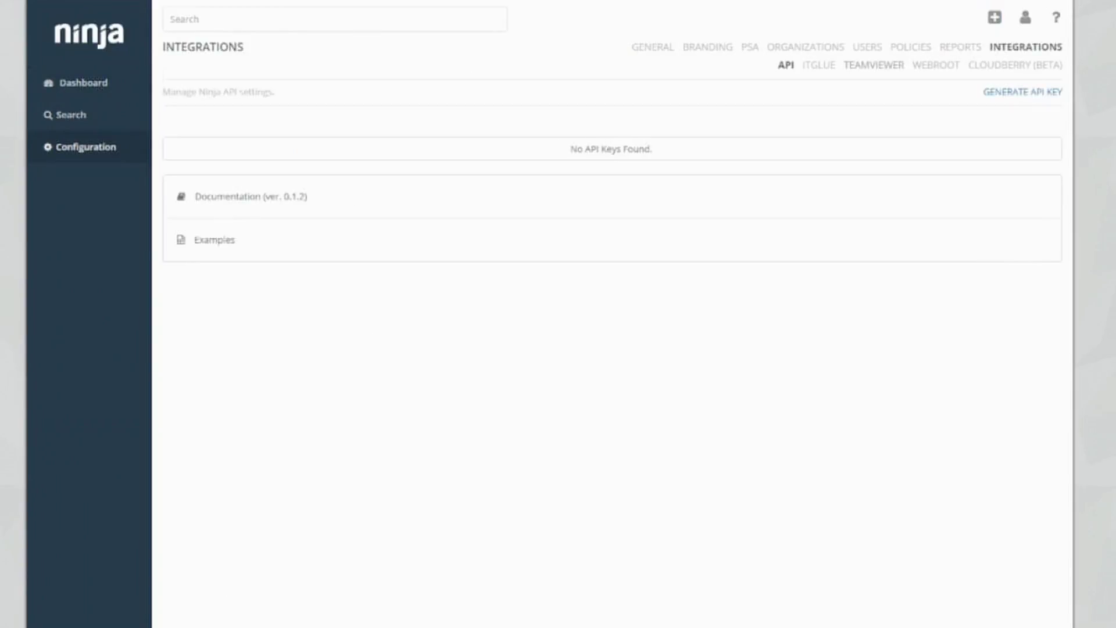
{"action": "left_click", "coordinate": [873, 65]}
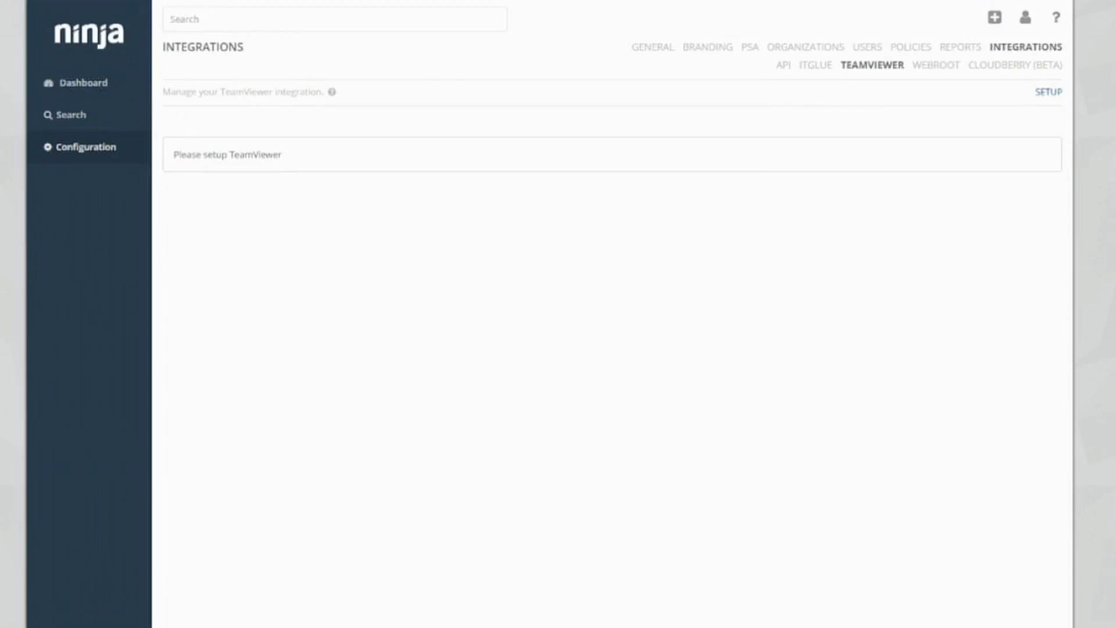
{"action": "left_click", "coordinate": [1048, 92]}
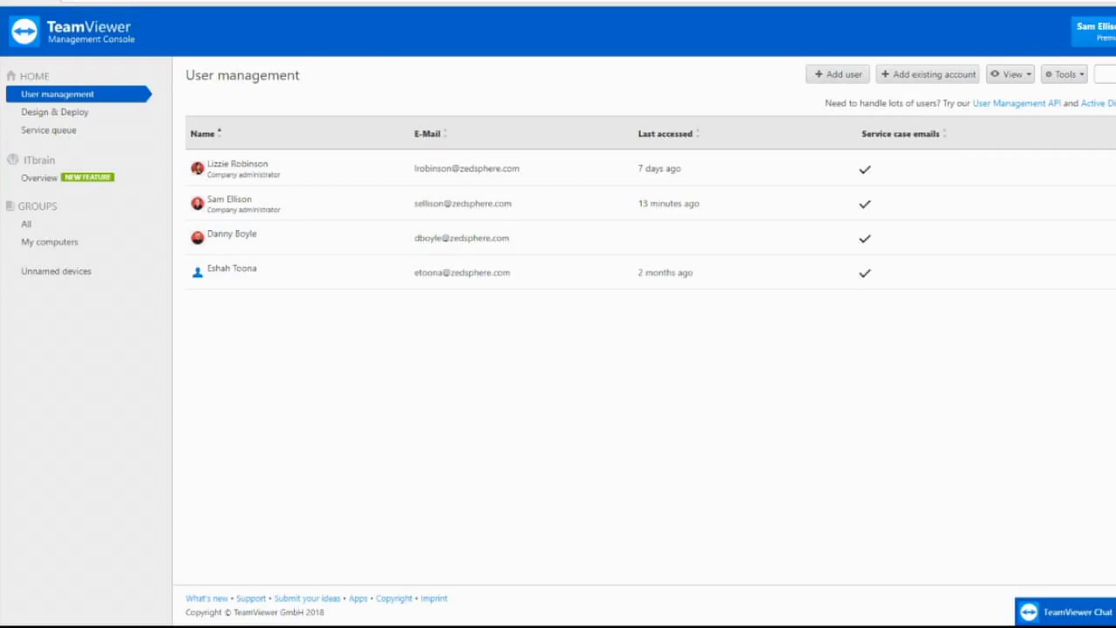
- In the TeamViewer Management Console, start a new script token named NinjaAPI under the profile's app settings
{"action": "left_click", "coordinate": [1101, 31]}
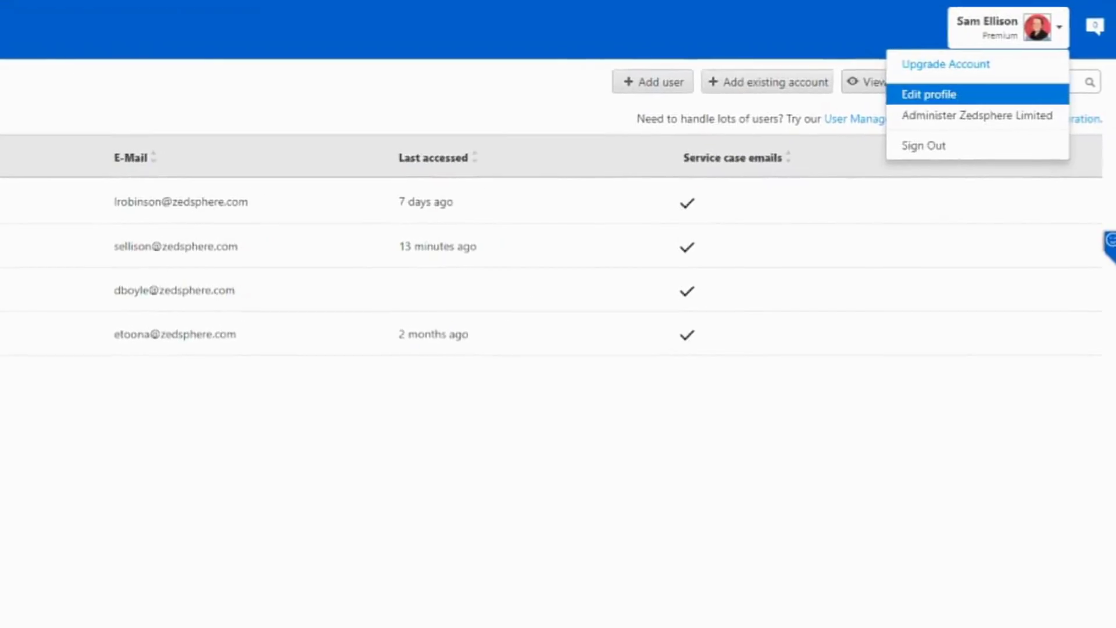
{"action": "left_click", "coordinate": [1054, 83]}
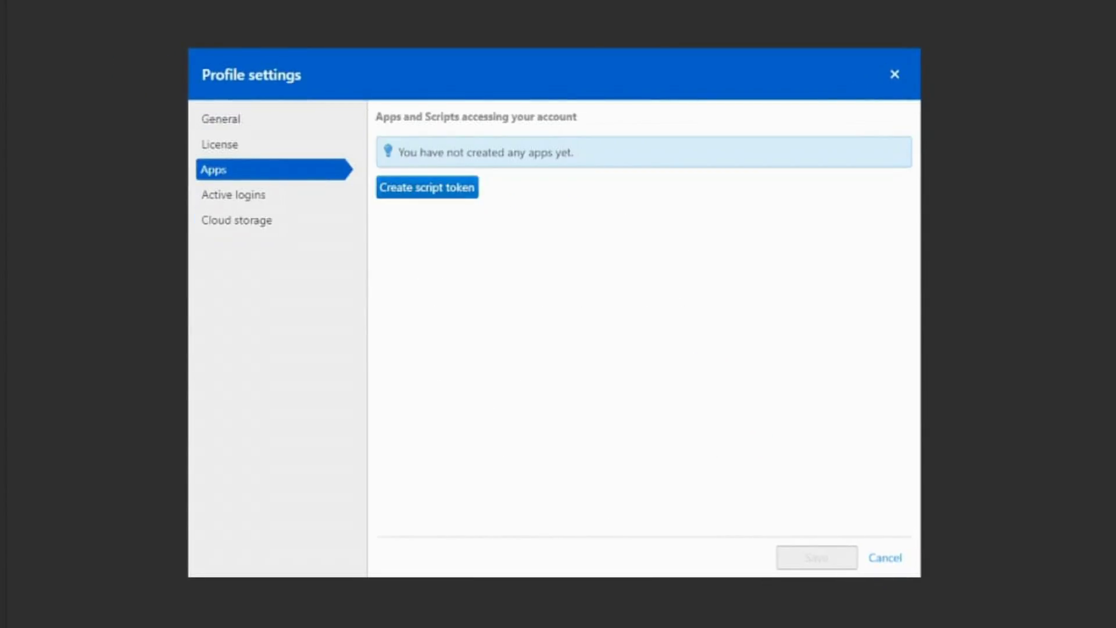
{"action": "left_click", "coordinate": [427, 187]}
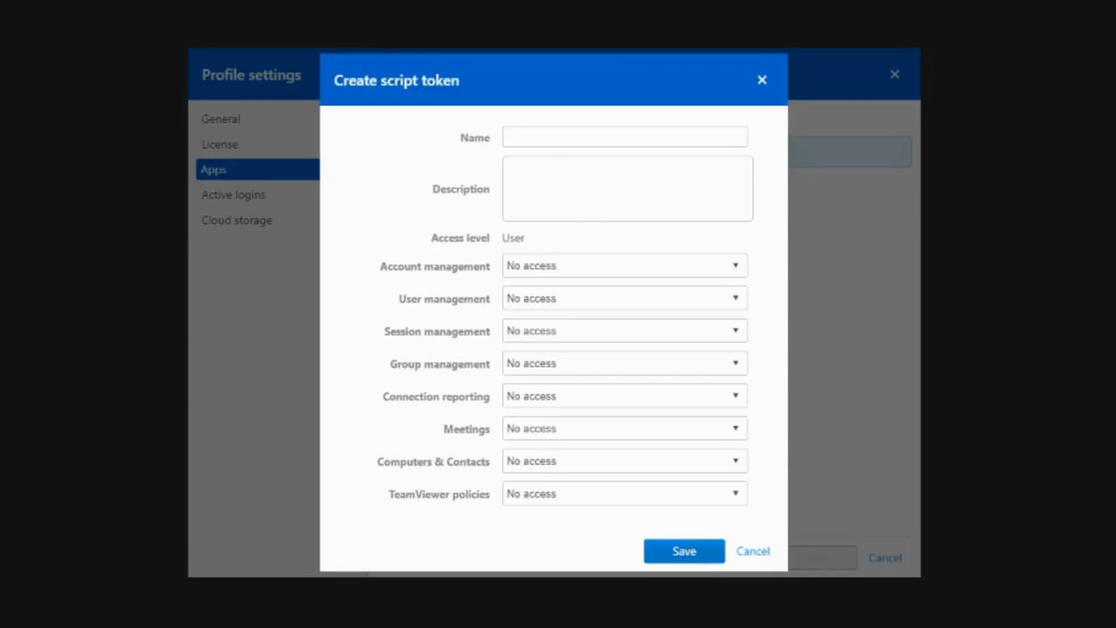
{"action": "type", "text": "Nin"}
{"action": "left_click", "coordinate": [530, 159]}
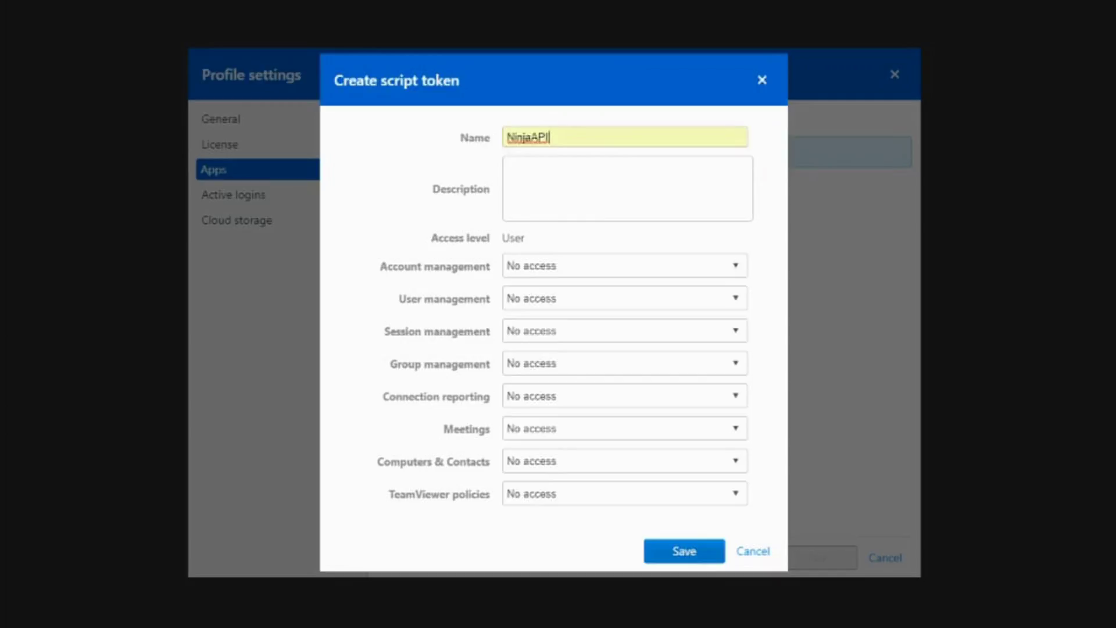
- Set the token's Account management to "View full profile with license" and User management to "View, create and edit users and admins"
{"action": "left_click", "coordinate": [624, 266]}
{"action": "left_click", "coordinate": [577, 379]}
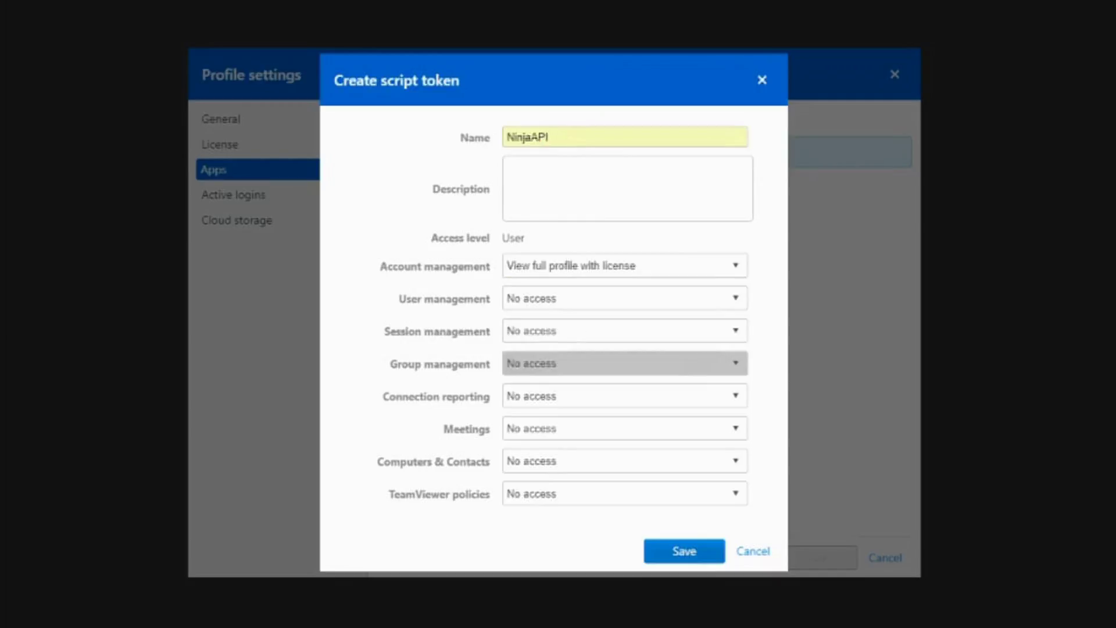
{"action": "left_click", "coordinate": [622, 298]}
{"action": "left_click", "coordinate": [604, 388]}
- Set Session management to "Create, view and edit all sessions" and Group management to "View, create, delete, edit and share groups"
{"action": "left_click", "coordinate": [622, 330]}
{"action": "left_click", "coordinate": [604, 421]}
{"action": "left_click", "coordinate": [622, 363]}
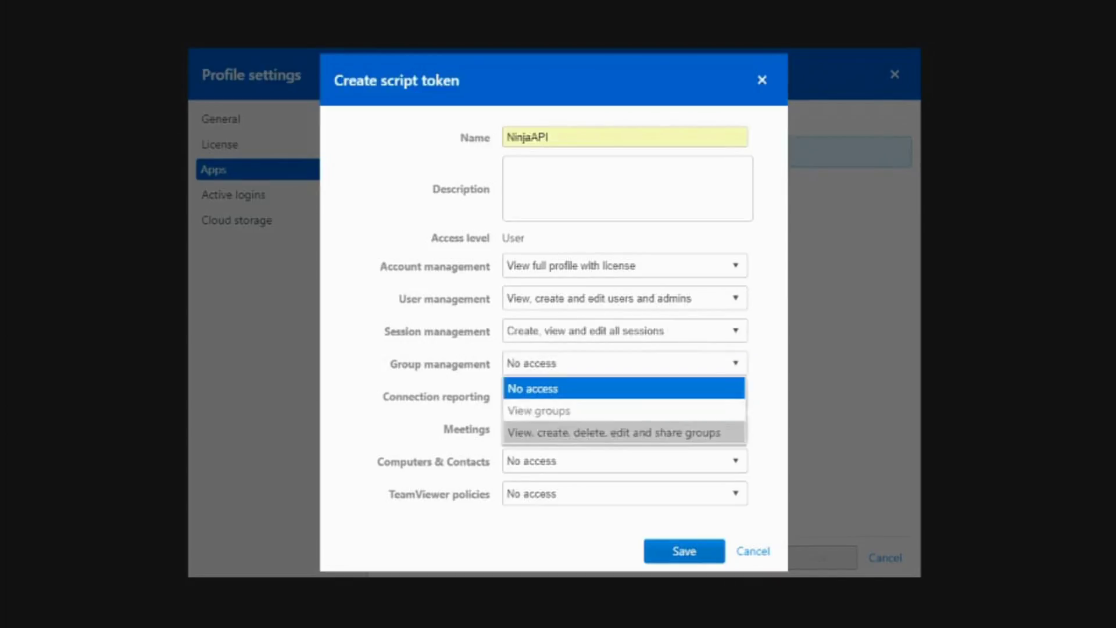
{"action": "left_click", "coordinate": [613, 432]}
- Set Connection reporting to "View, edit and delete connection entries" and Meetings to "View, create, edit and delete meetings"
{"action": "left_click", "coordinate": [622, 395]}
{"action": "left_click", "coordinate": [604, 487]}
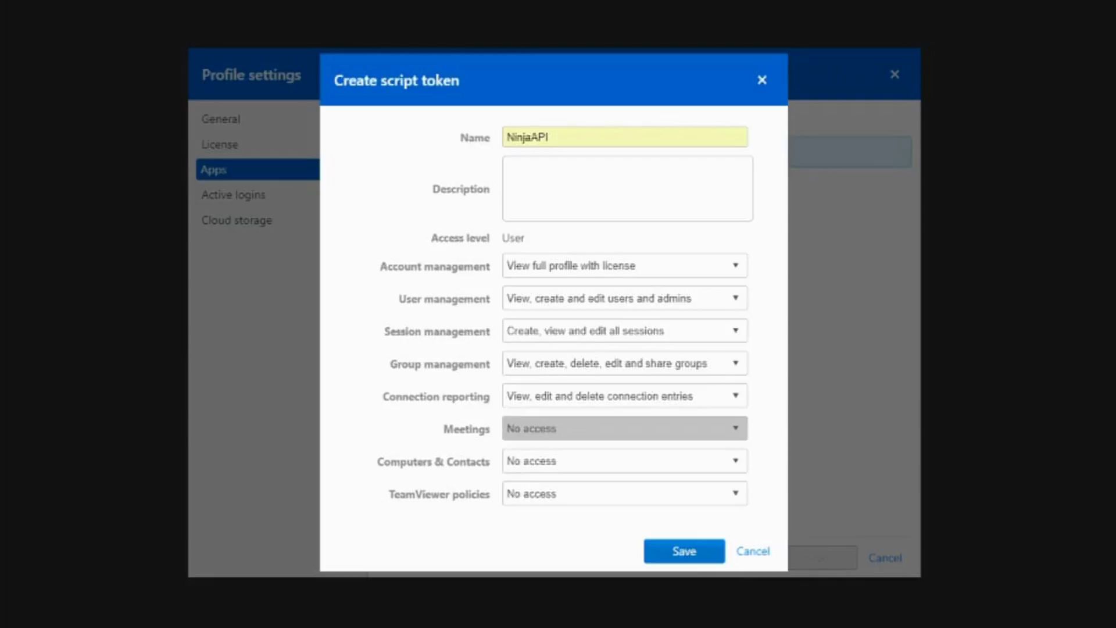
{"action": "left_click", "coordinate": [622, 427]}
{"action": "left_click", "coordinate": [602, 519]}
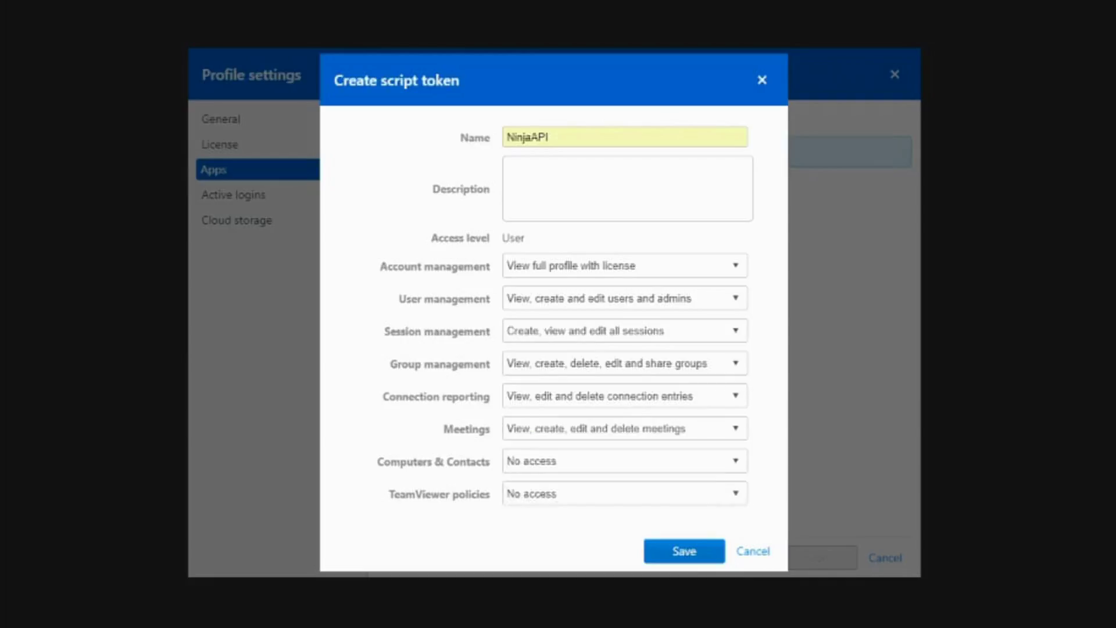
- Grant the token access to Computers & Contacts and TeamViewer policies, and save the script token
{"action": "left_click", "coordinate": [622, 461]}
{"action": "left_click", "coordinate": [603, 550]}
{"action": "left_click", "coordinate": [622, 493]}
{"action": "left_click", "coordinate": [619, 562]}
{"action": "left_click", "coordinate": [684, 549]}
- Copy the newly created TeamViewer script token
{"action": "left_click_drag", "start_coordinate": [657, 356], "coordinate": [485, 356]}
{"action": "key", "text": "ctrl+c"}
{"action": "right_click", "coordinate": [508, 357]}
{"action": "left_click", "coordinate": [535, 371]}
- Switch back to Ninja, paste the token as the TeamViewer API Token without a leading space, and save the system settings
{"action": "left_click", "coordinate": [227, 627]}
{"action": "left_click", "coordinate": [73, 615]}
{"action": "left_click", "coordinate": [582, 79]}
{"action": "right_click", "coordinate": [582, 79]}
{"action": "left_click", "coordinate": [605, 189]}
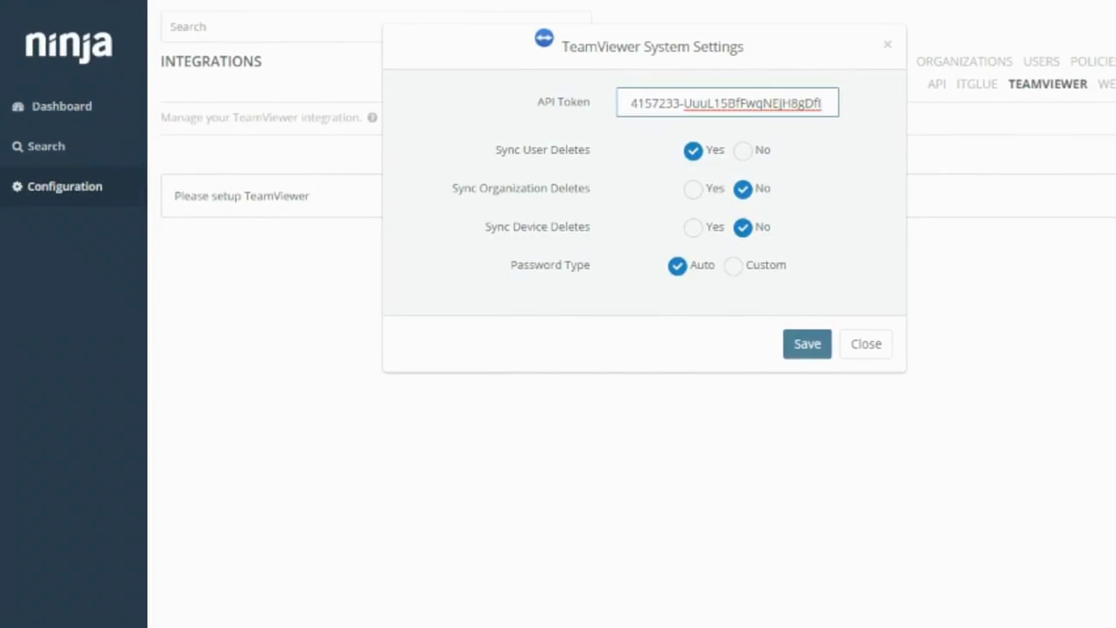
{"action": "left_click", "coordinate": [638, 103]}
{"action": "key", "text": "BackSpace"}
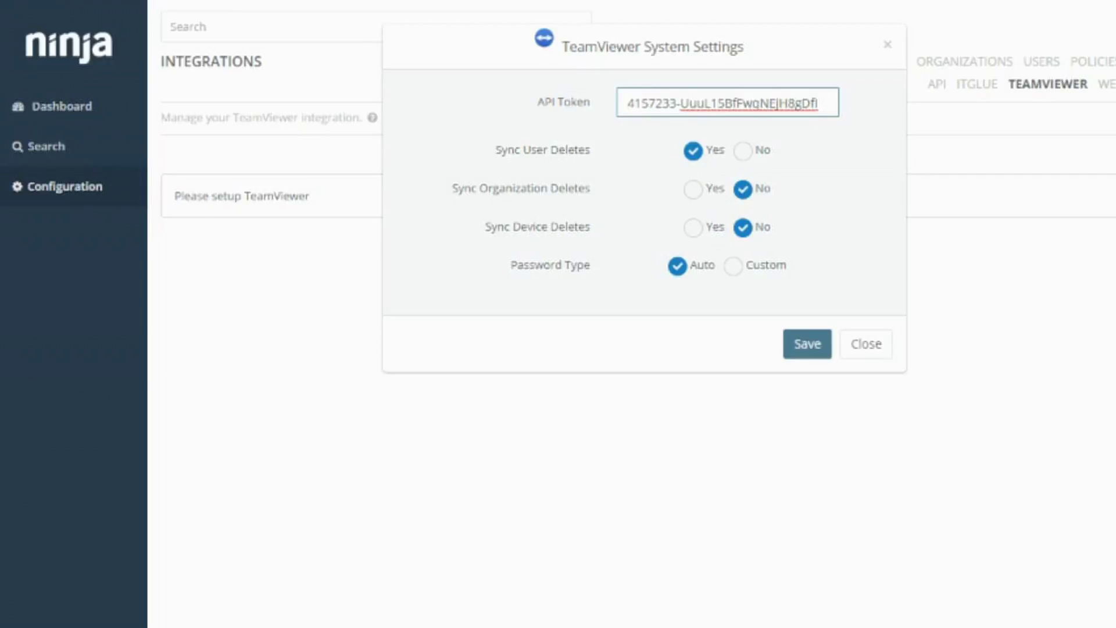
{"action": "key", "text": "Return"}
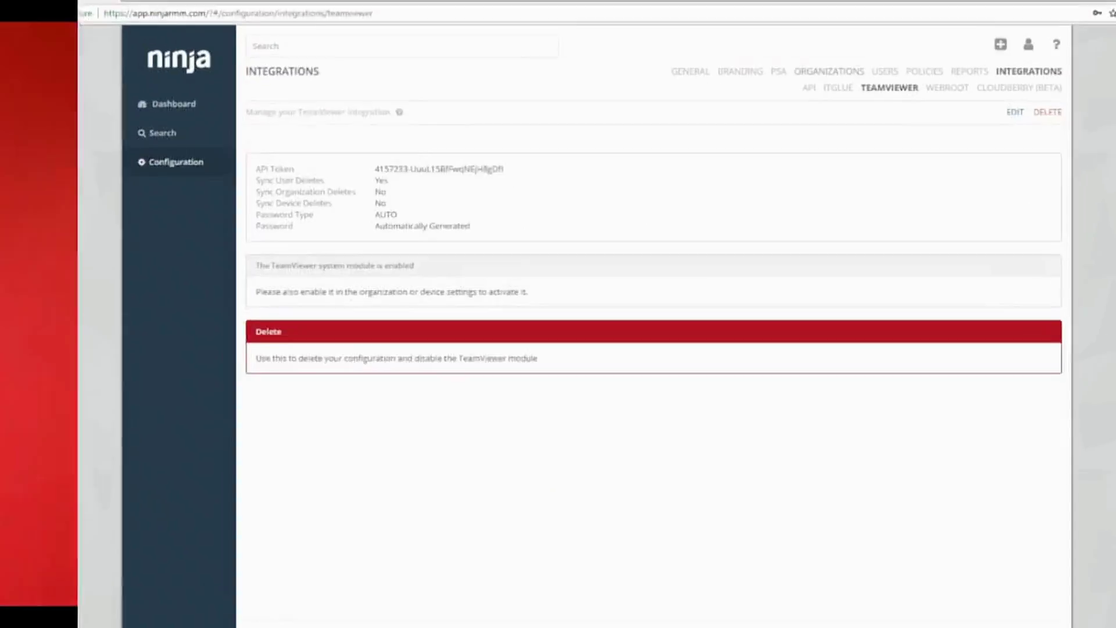
- Set the TeamViewer integration of the organization Test Org to Managed, then save and close its editor
{"action": "left_click", "coordinate": [885, 158]}
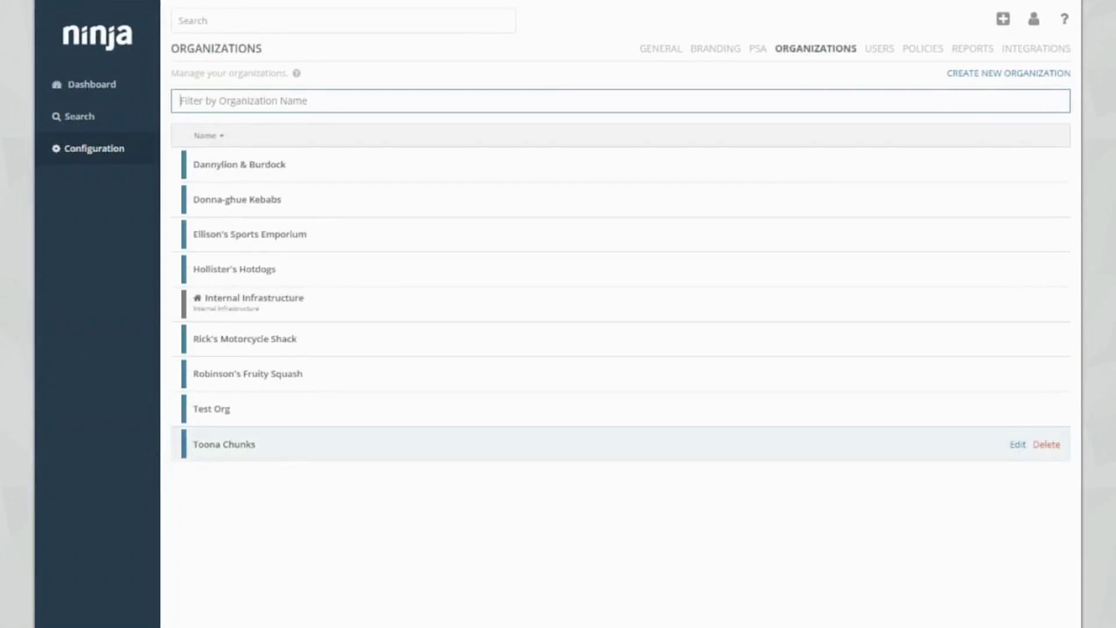
{"action": "left_click", "coordinate": [212, 408]}
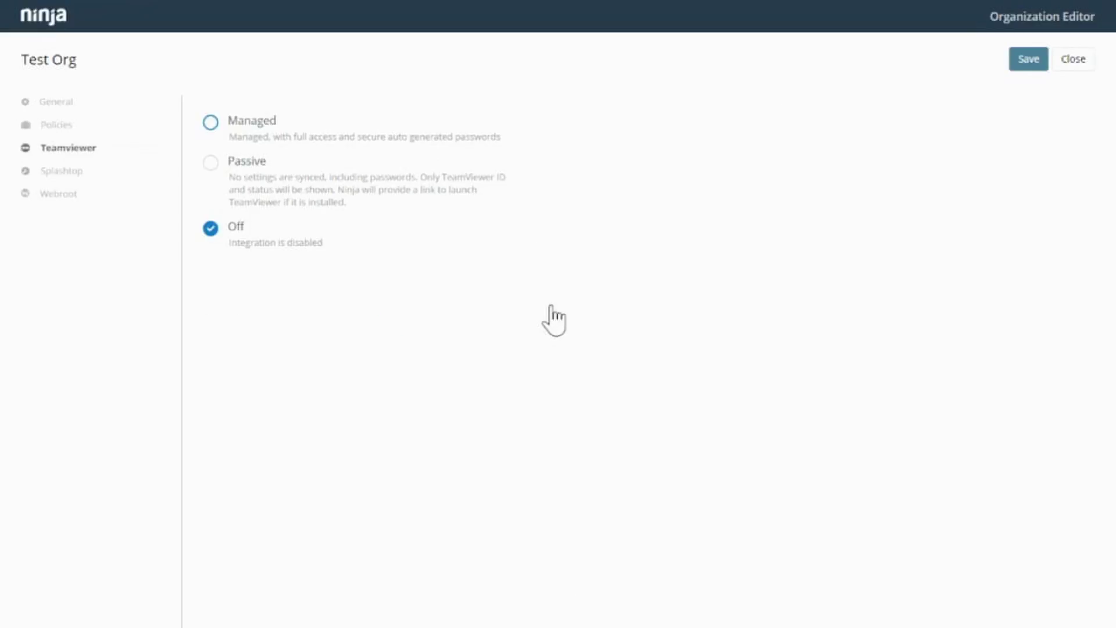
{"action": "left_click", "coordinate": [210, 122]}
{"action": "left_click", "coordinate": [1028, 60]}
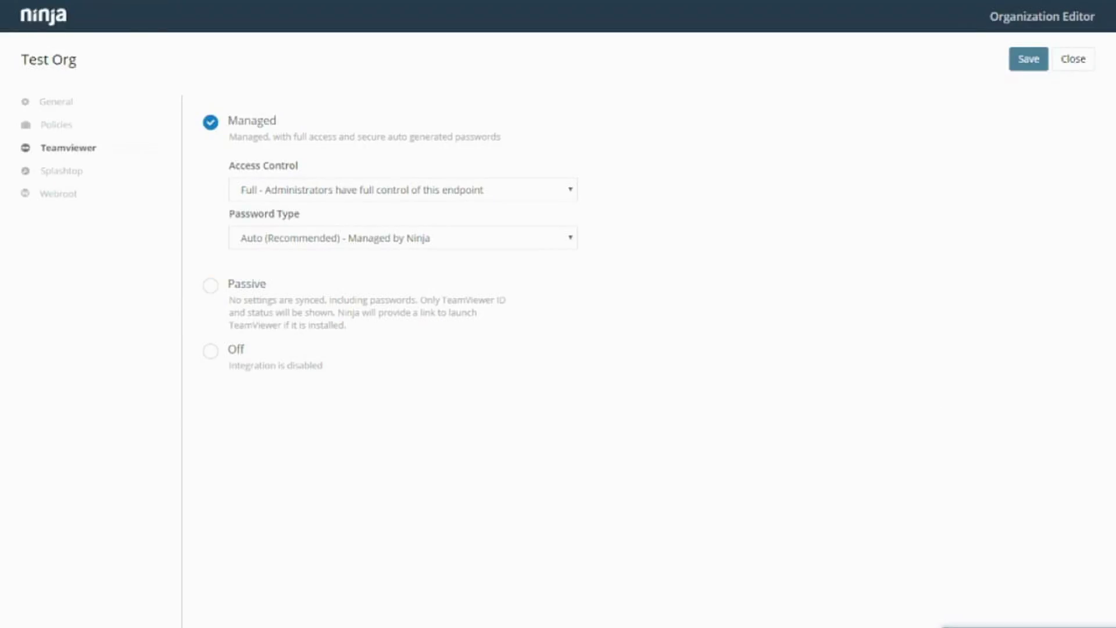
{"action": "left_click", "coordinate": [1073, 60]}
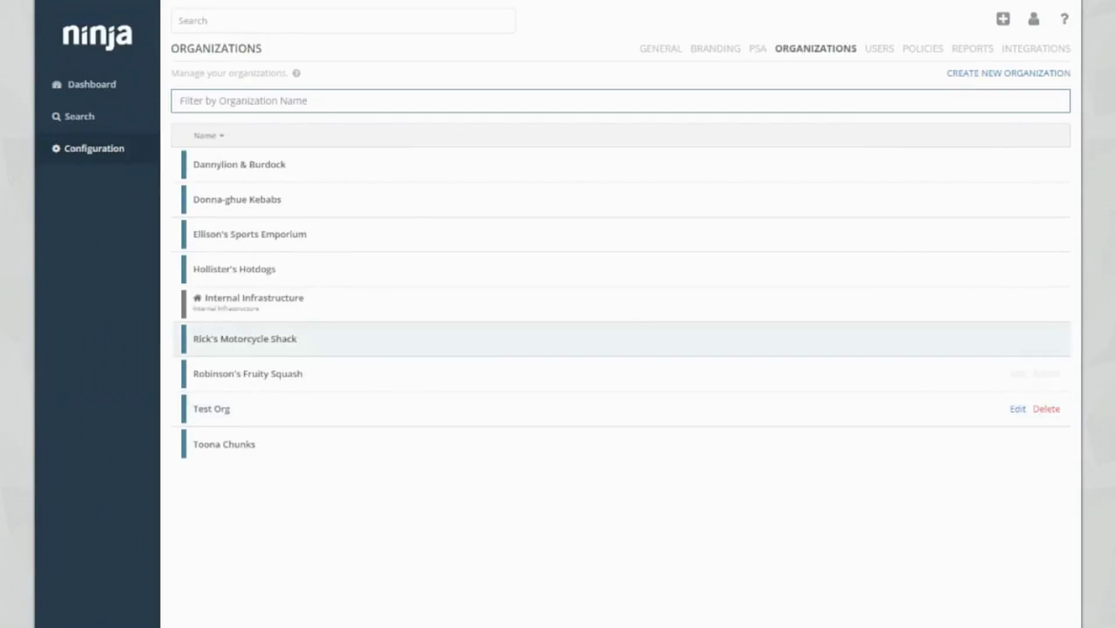
- Open Device 1 of Test Org and review the TeamViewer override options in its settings without changing them
{"action": "left_click", "coordinate": [91, 85]}
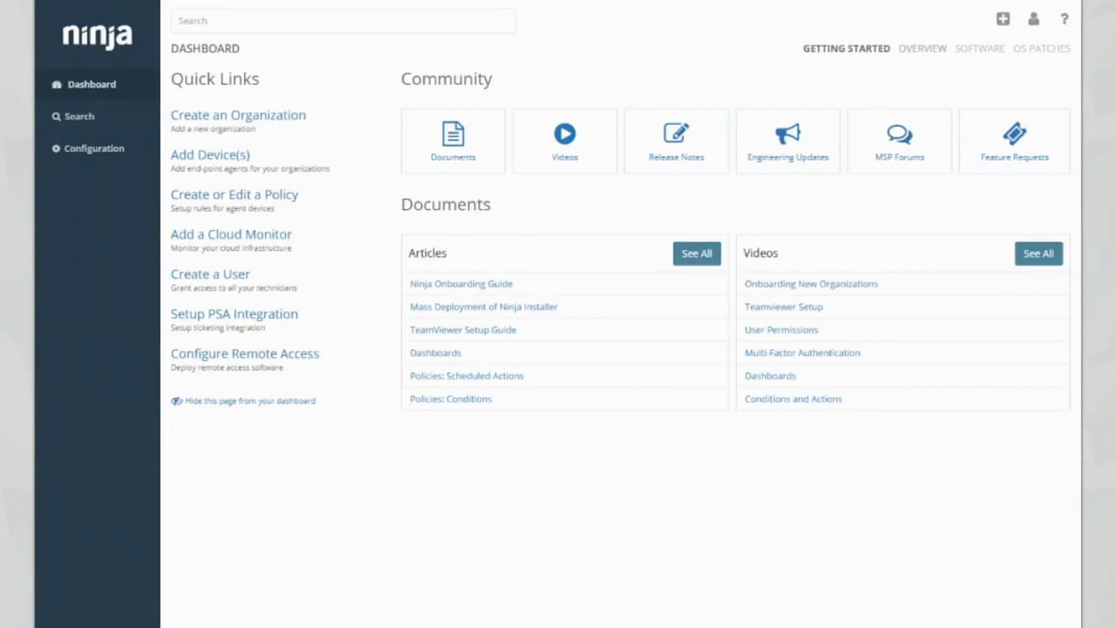
{"action": "left_click", "coordinate": [922, 49]}
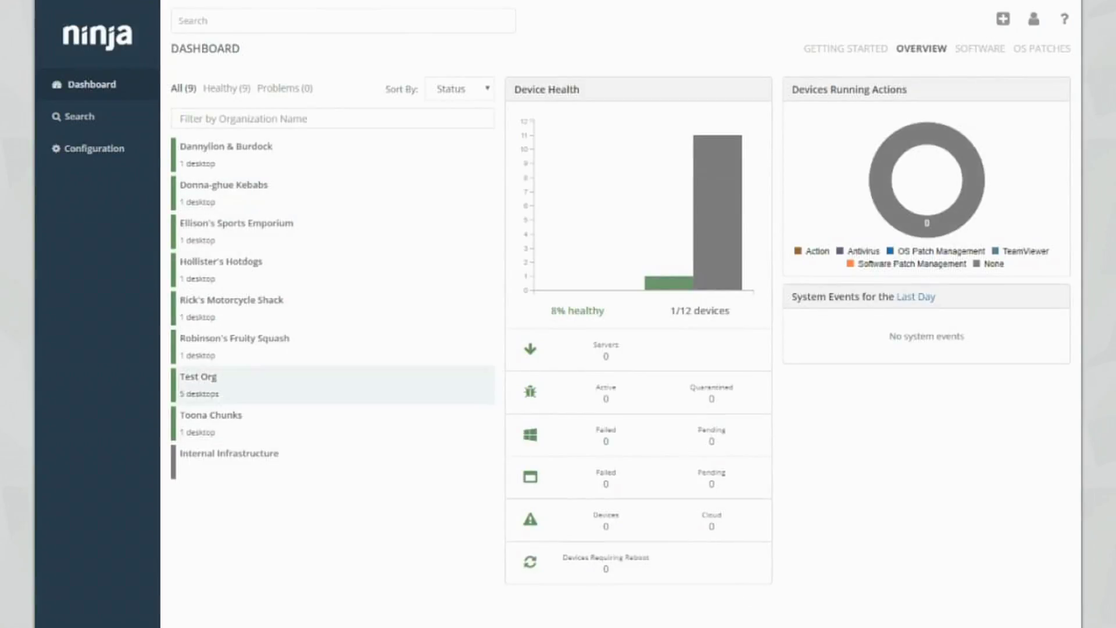
{"action": "left_click", "coordinate": [198, 377]}
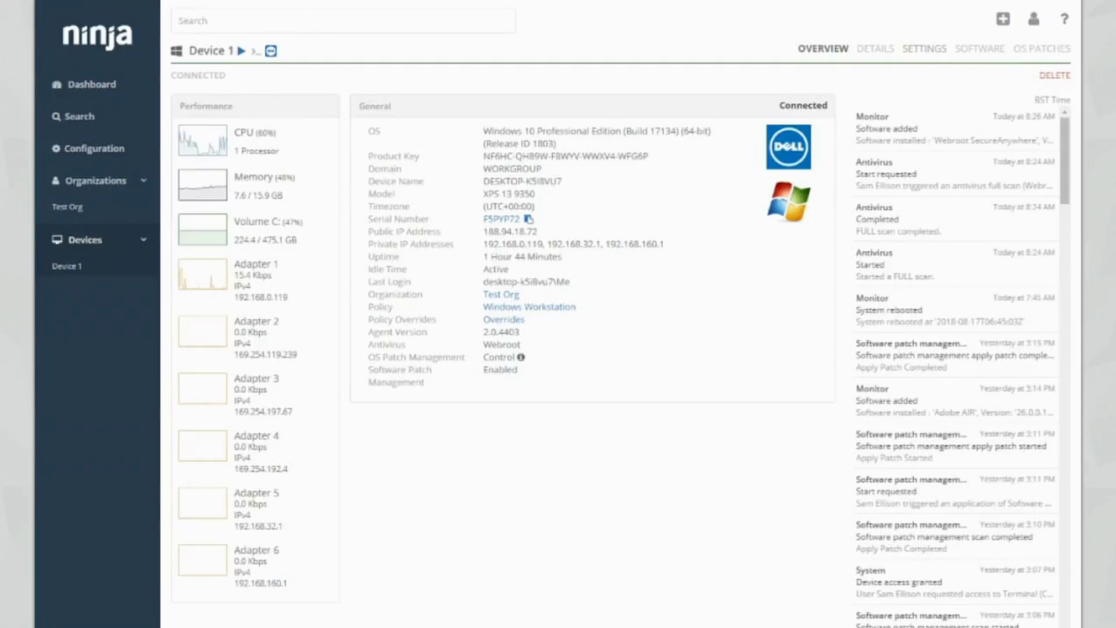
{"action": "left_click", "coordinate": [924, 48]}
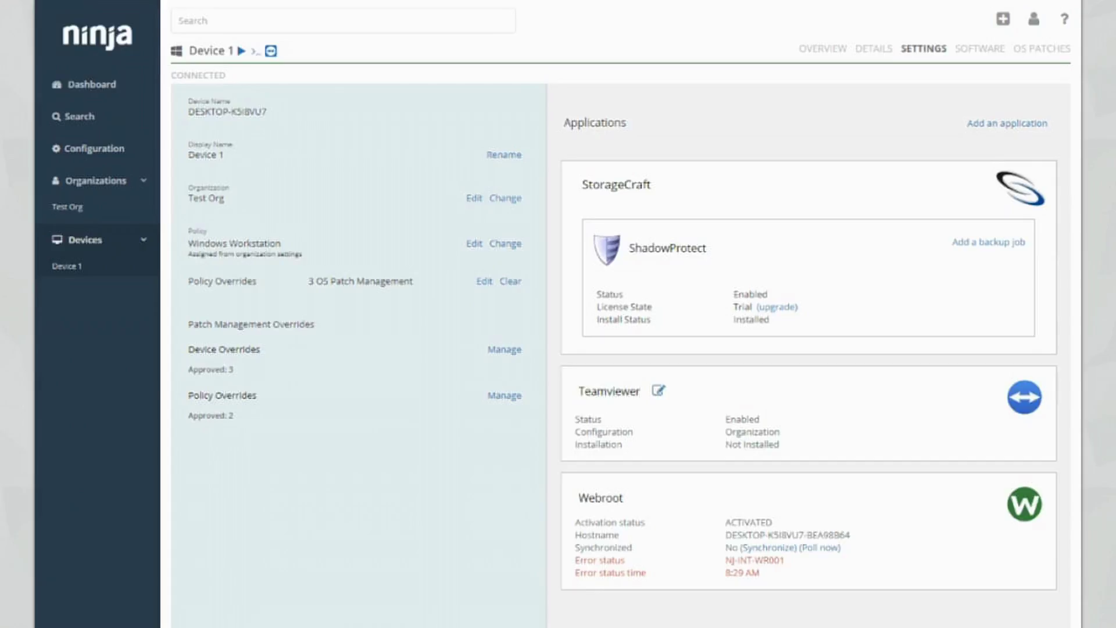
{"action": "left_click", "coordinate": [658, 391]}
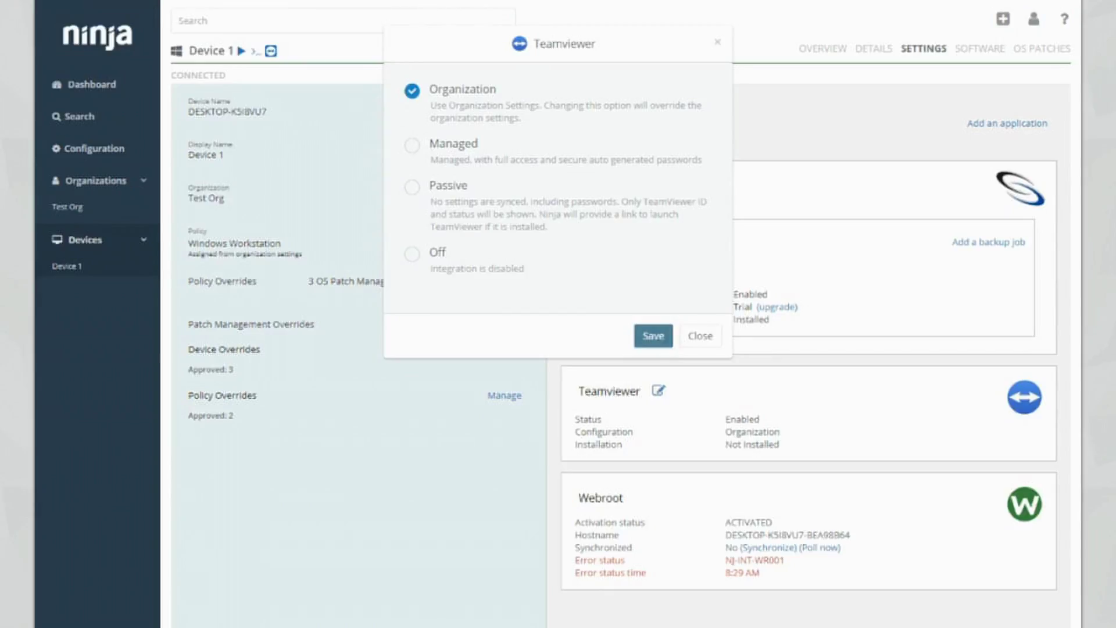
{"action": "key", "text": "Escape"}
- Request a TeamViewer sync from Device 1's overview and acknowledge the notice
{"action": "left_click", "coordinate": [822, 49]}
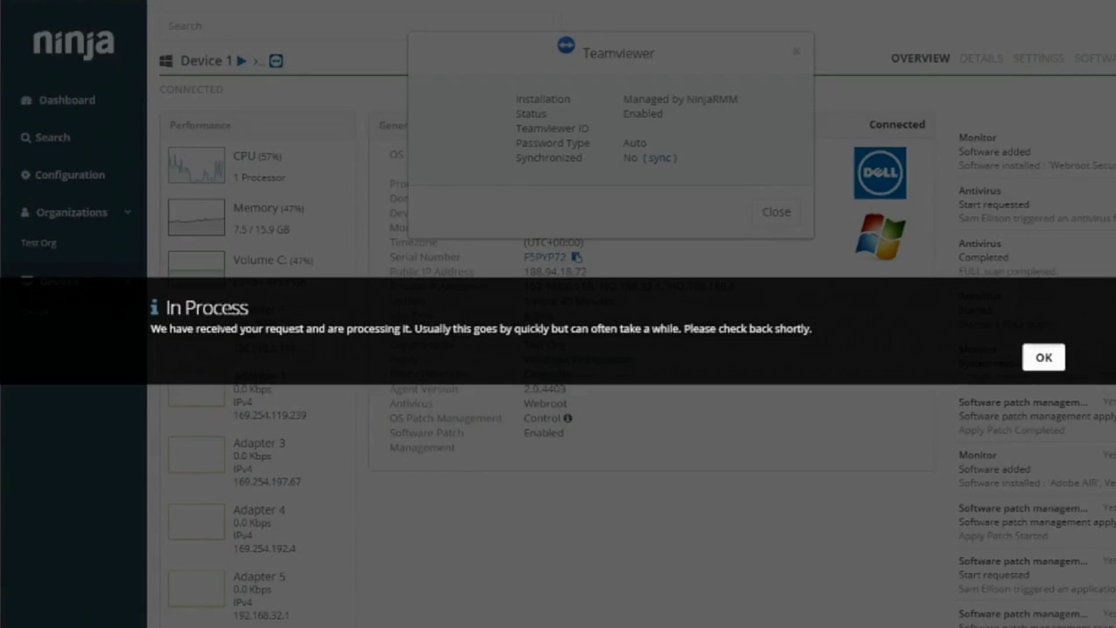
{"action": "left_click", "coordinate": [1044, 357]}
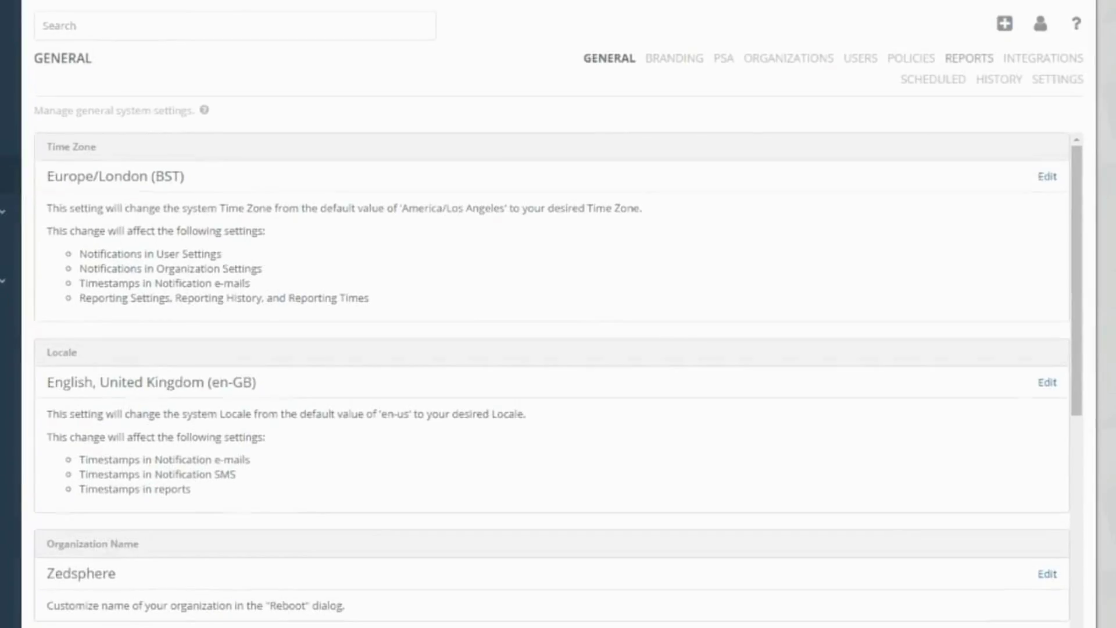
- Examine the content sections, including TeamViewer, of the scheduled report named Regular, then close it without changes
{"action": "left_click", "coordinate": [969, 59]}
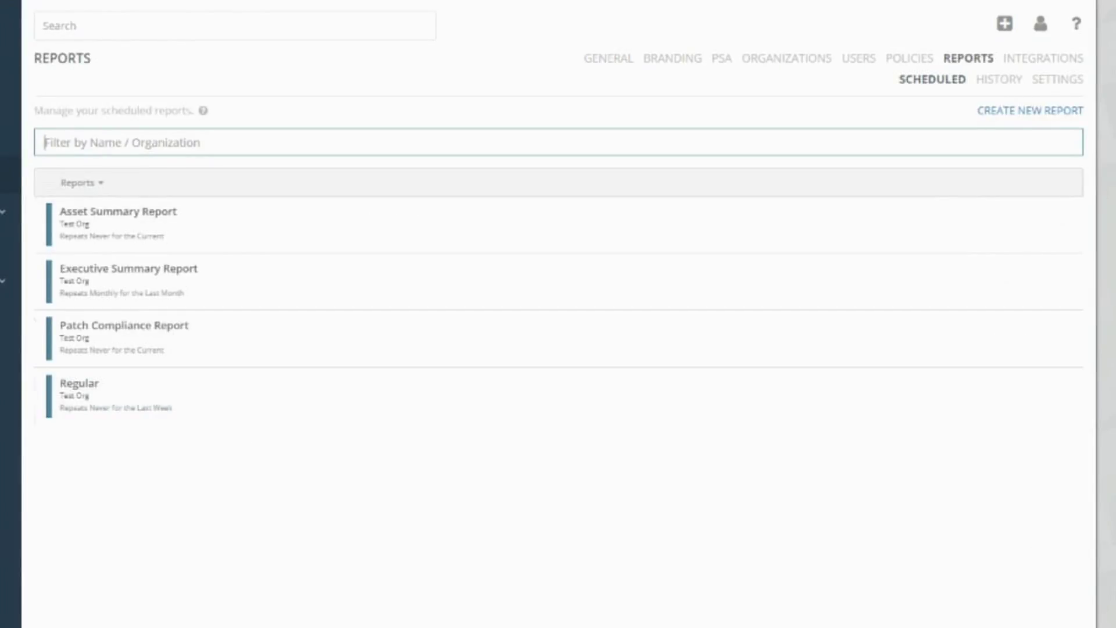
{"action": "mouse_move", "coordinate": [558, 396]}
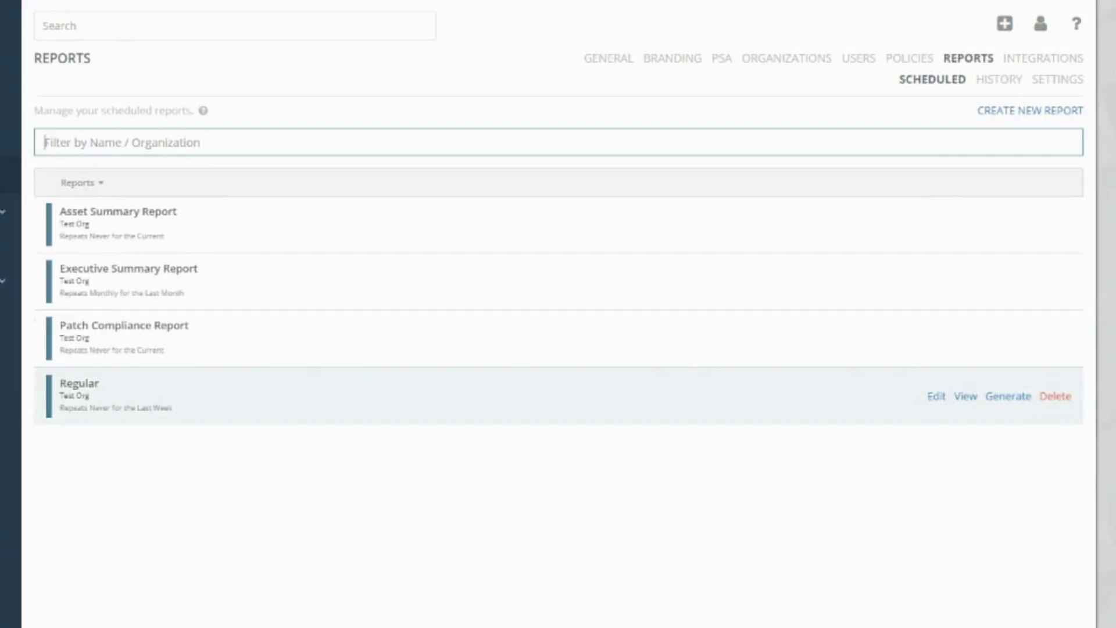
{"action": "left_click", "coordinate": [936, 396]}
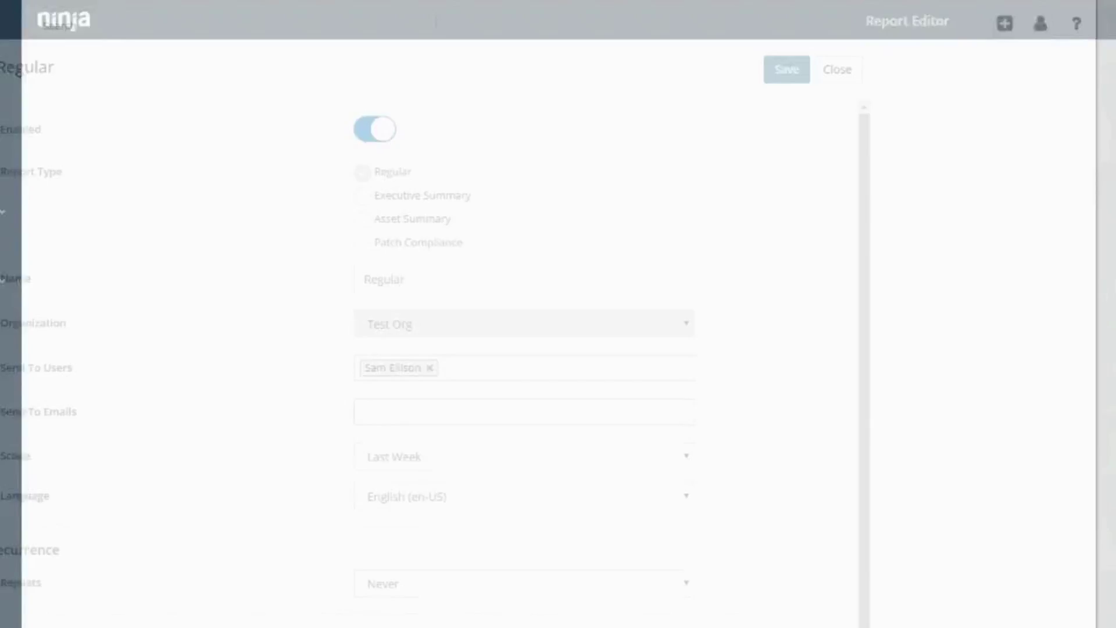
{"action": "scroll", "coordinate": [523, 360], "scroll_direction": "down", "scroll_amount": 1}
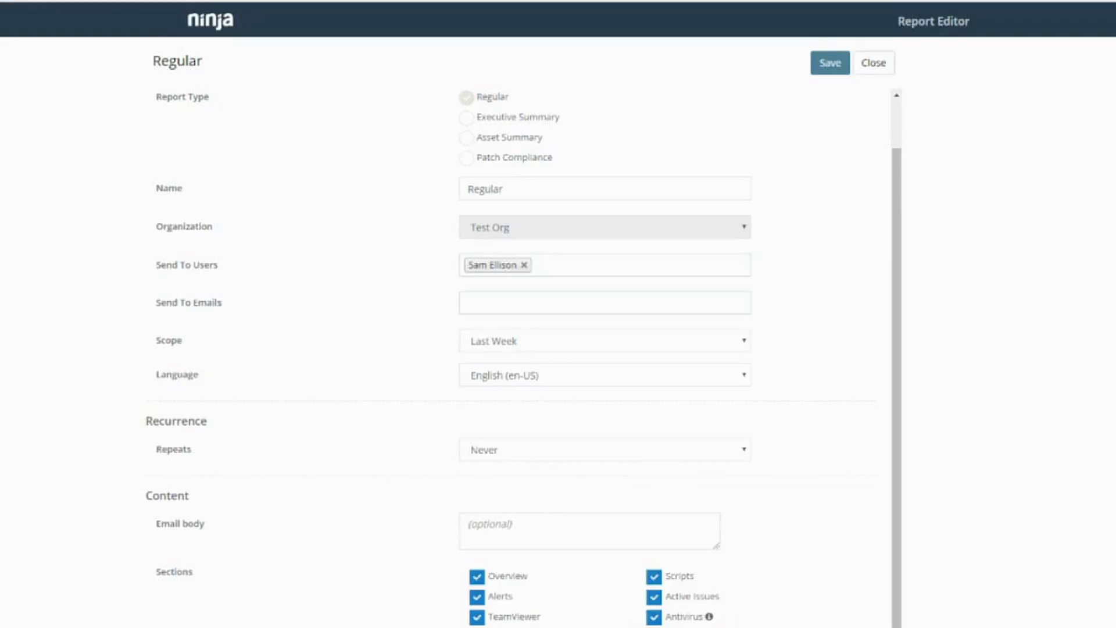
{"action": "left_click", "coordinate": [873, 63]}
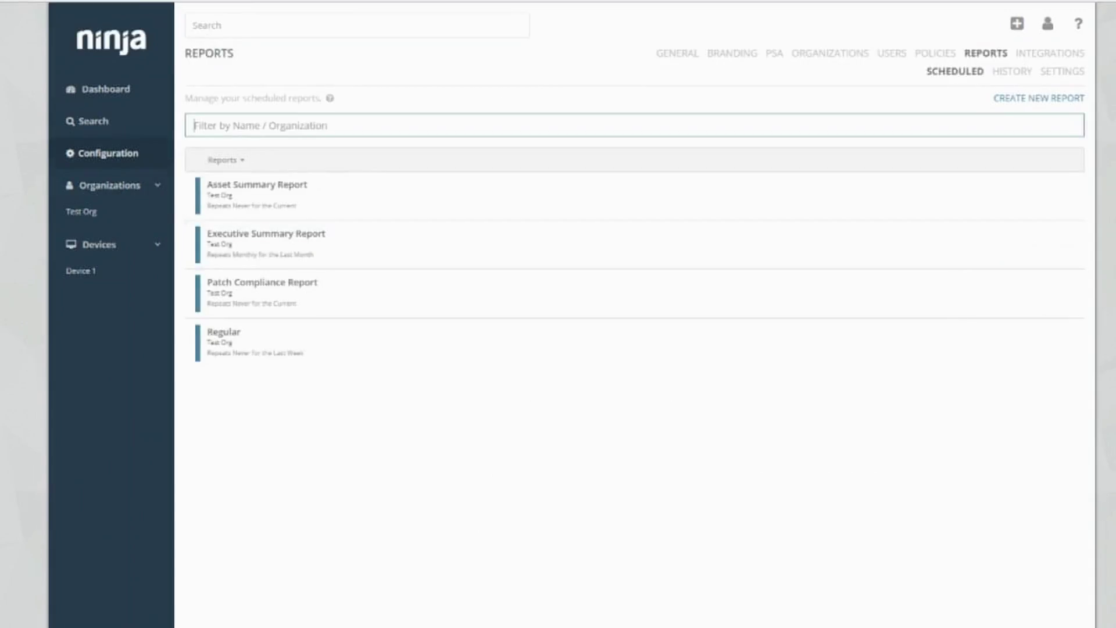